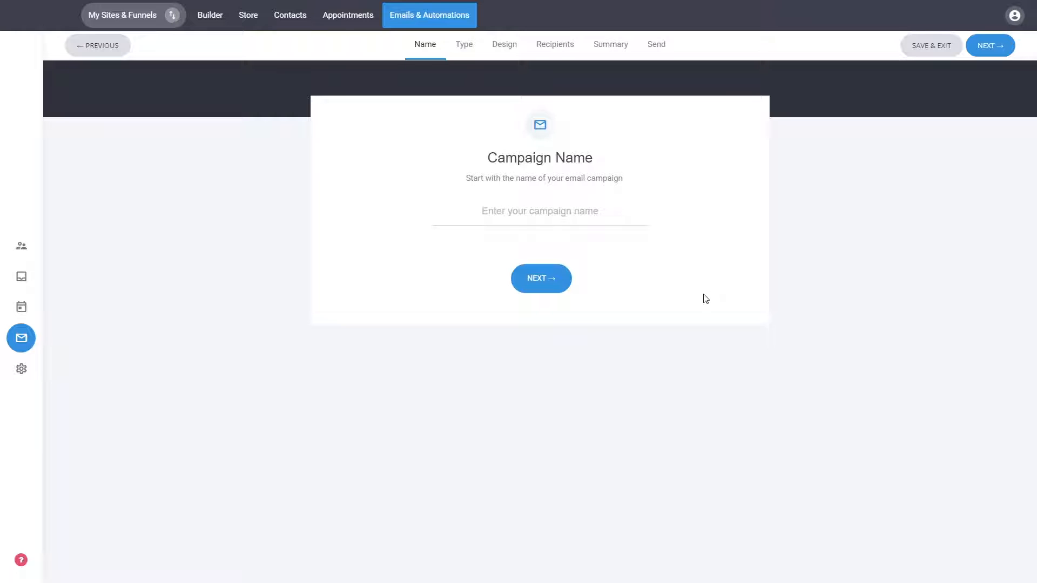
Step: Name the email campaign 1 and continue to choosing the campaign type
{"action": "type", "text": "1"}
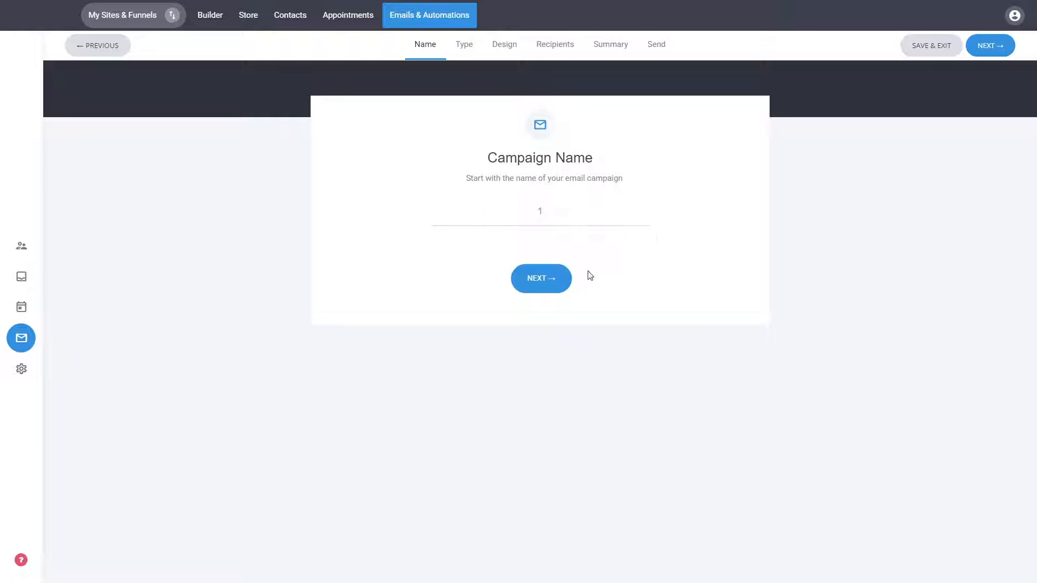
{"action": "left_click", "coordinate": [554, 285]}
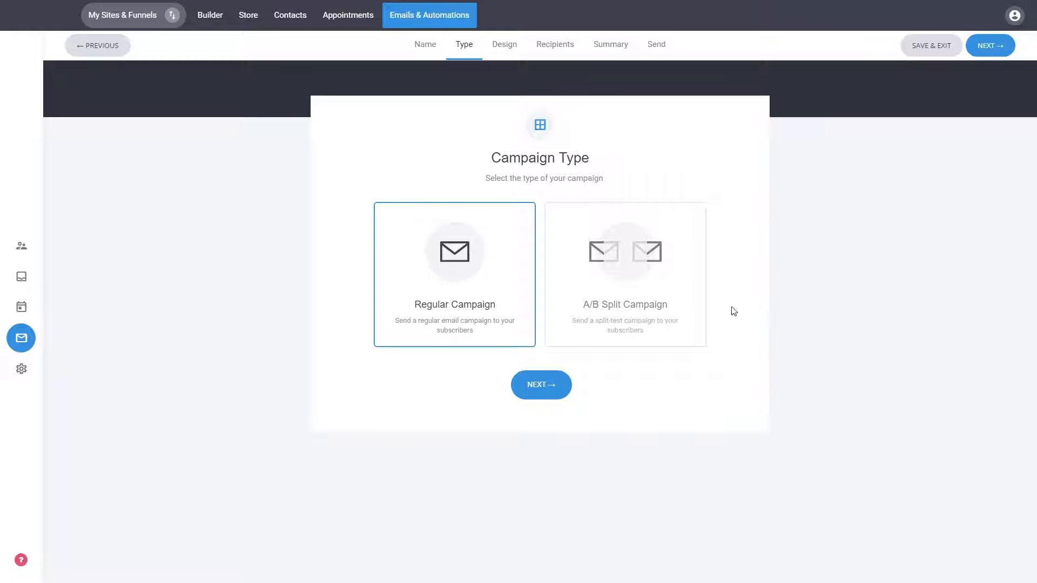
{"action": "left_click", "coordinate": [599, 298]}
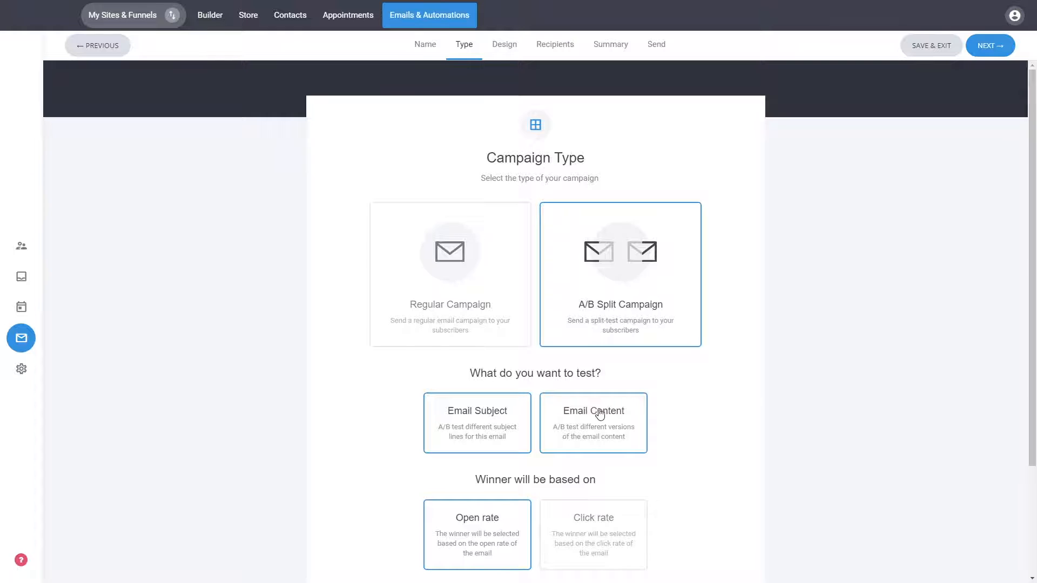
{"action": "scroll", "coordinate": [750, 385], "scroll_direction": "down", "scroll_amount": 2}
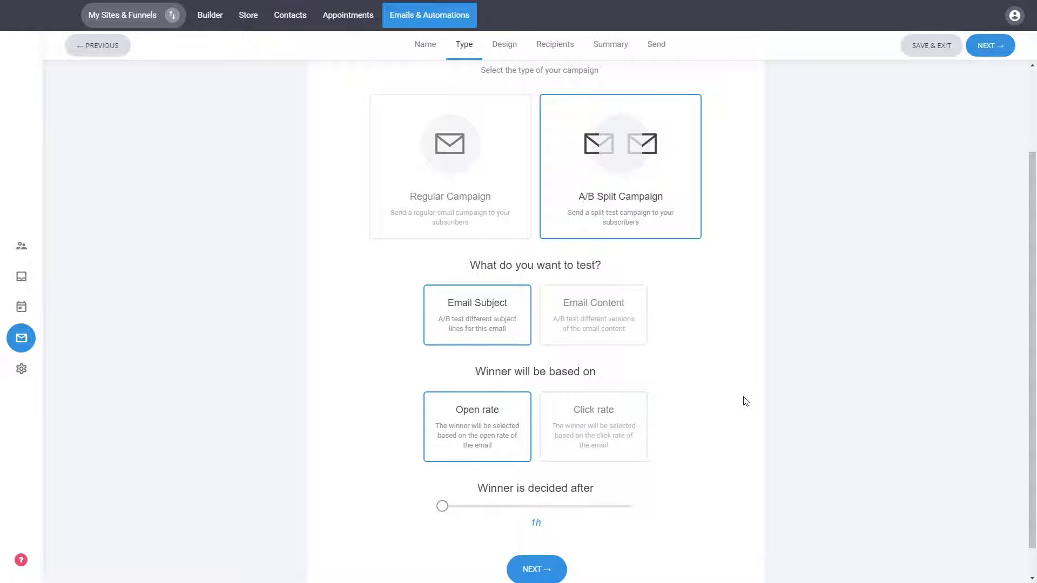
{"action": "scroll", "coordinate": [745, 402], "scroll_direction": "up", "scroll_amount": 2}
{"action": "left_click", "coordinate": [517, 297]}
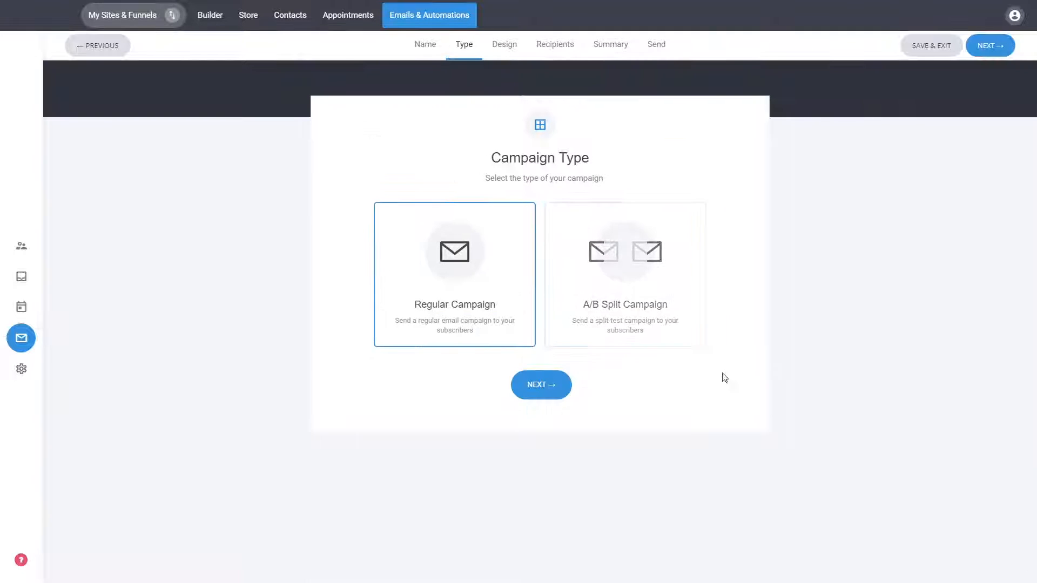
Step: Continue with the Regular Campaign type and choose the "Your Catchy Email Headline Goes Here" template from the templates list
{"action": "left_click", "coordinate": [543, 392]}
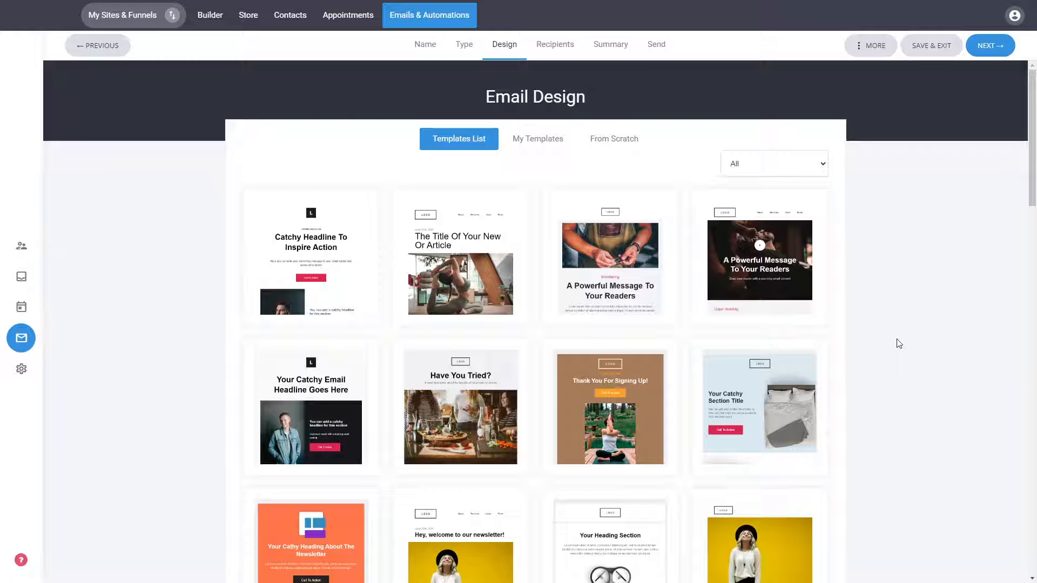
{"action": "scroll", "coordinate": [1010, 296], "scroll_direction": "down", "scroll_amount": 6}
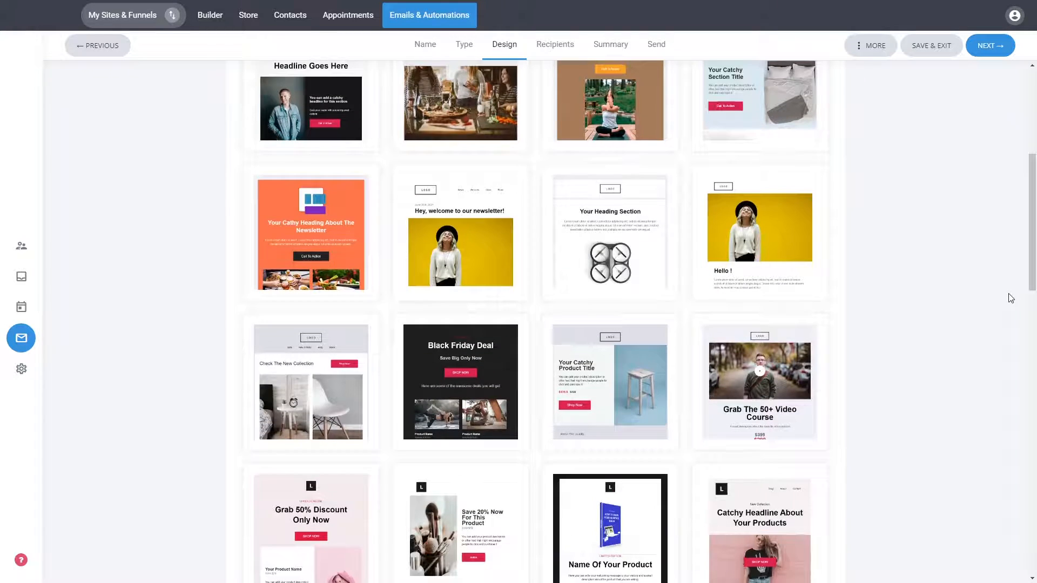
{"action": "scroll", "coordinate": [1010, 298], "scroll_direction": "down", "scroll_amount": 4}
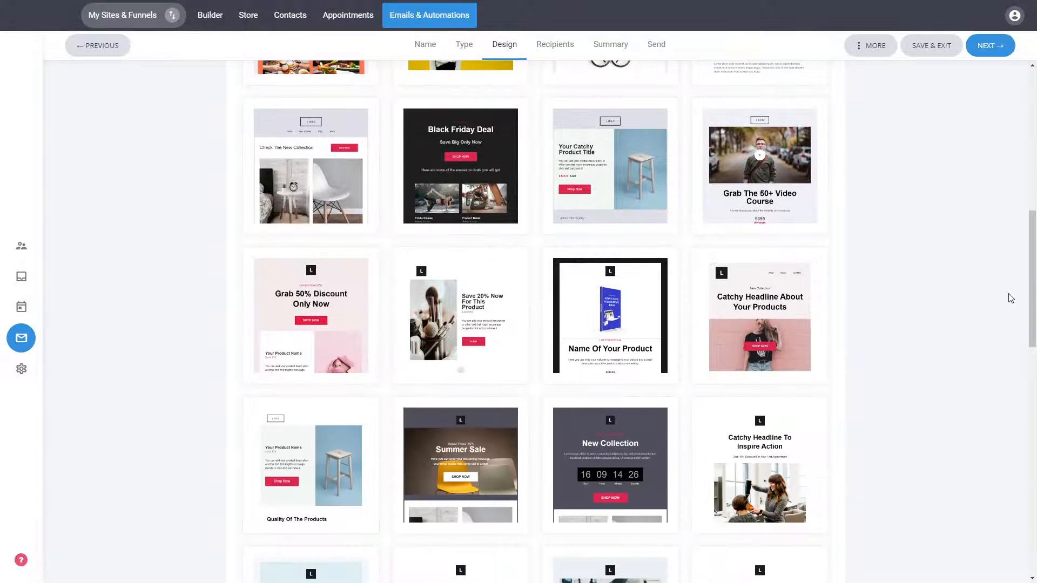
{"action": "scroll", "coordinate": [786, 112], "scroll_direction": "up", "scroll_amount": 9}
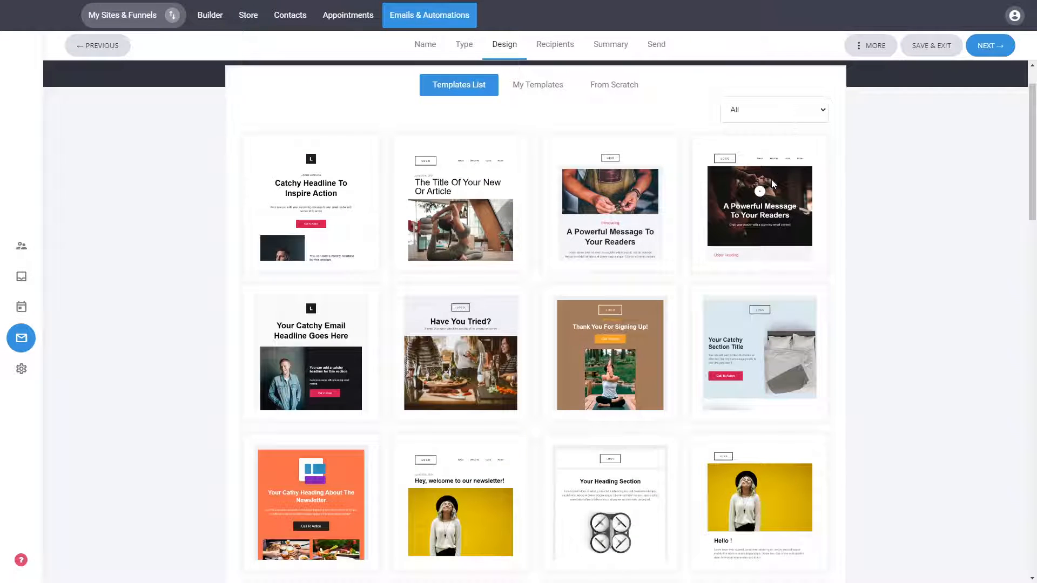
{"action": "scroll", "coordinate": [923, 227], "scroll_direction": "down", "scroll_amount": 10}
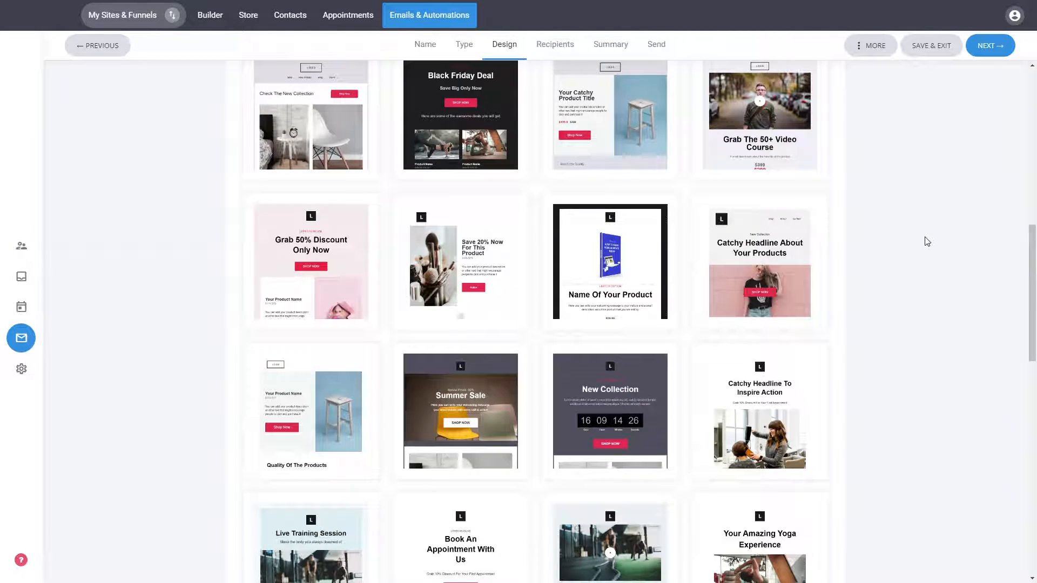
{"action": "scroll", "coordinate": [927, 242], "scroll_direction": "down", "scroll_amount": 5}
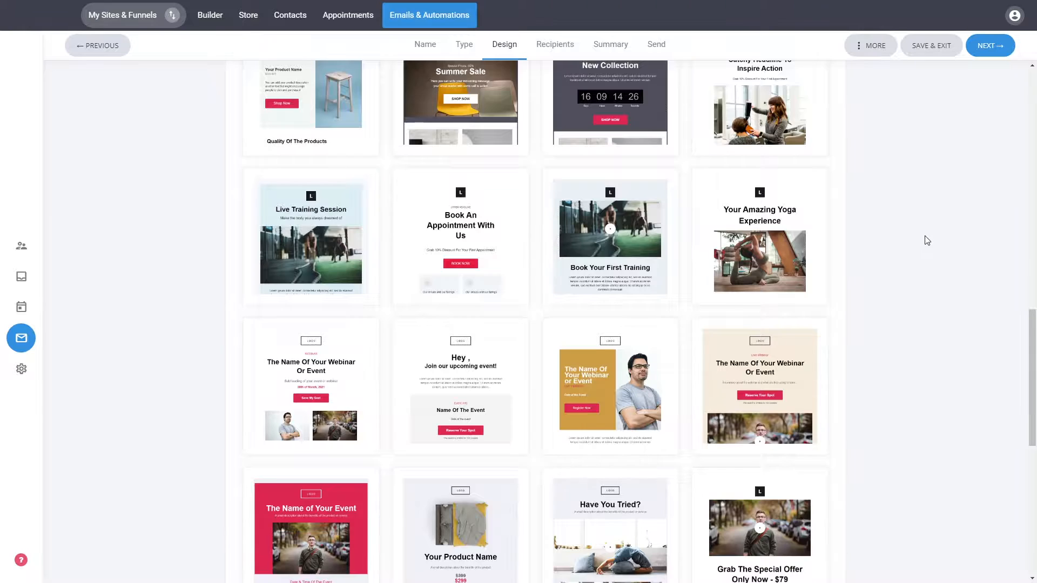
{"action": "scroll", "coordinate": [928, 240], "scroll_direction": "down", "scroll_amount": 8}
{"action": "scroll", "coordinate": [949, 433], "scroll_direction": "up", "scroll_amount": 20}
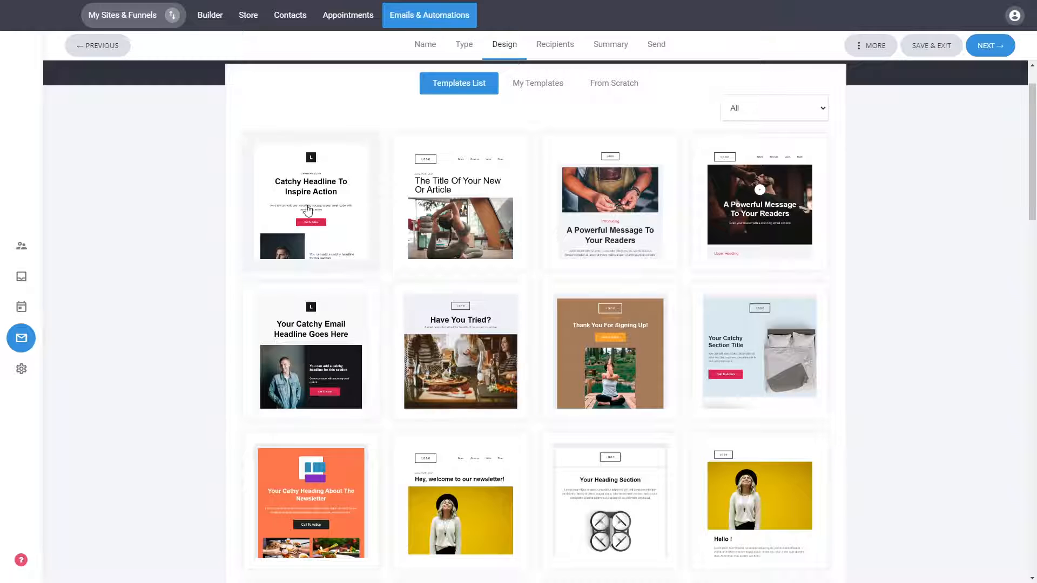
{"action": "left_click", "coordinate": [316, 314]}
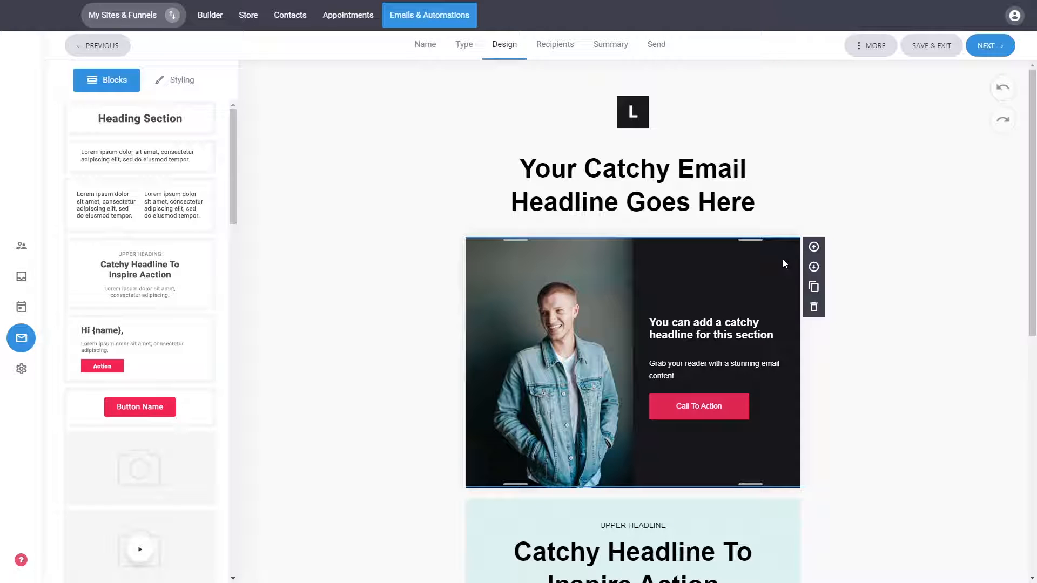
Step: Add the first_name CRM property to the end of the main email headline, placed on its own line
{"action": "left_click", "coordinate": [646, 175]}
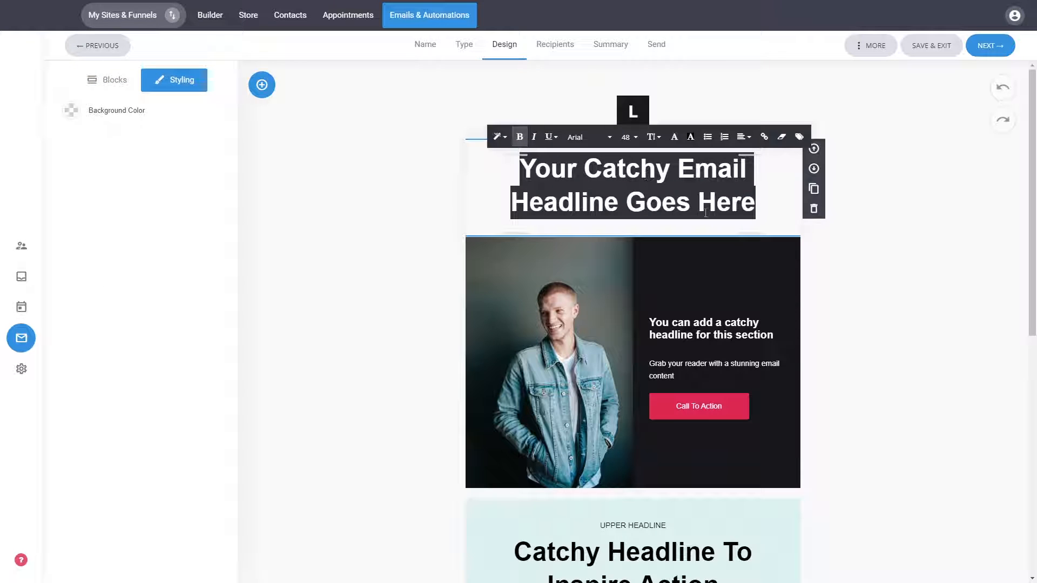
{"action": "left_click", "coordinate": [747, 201]}
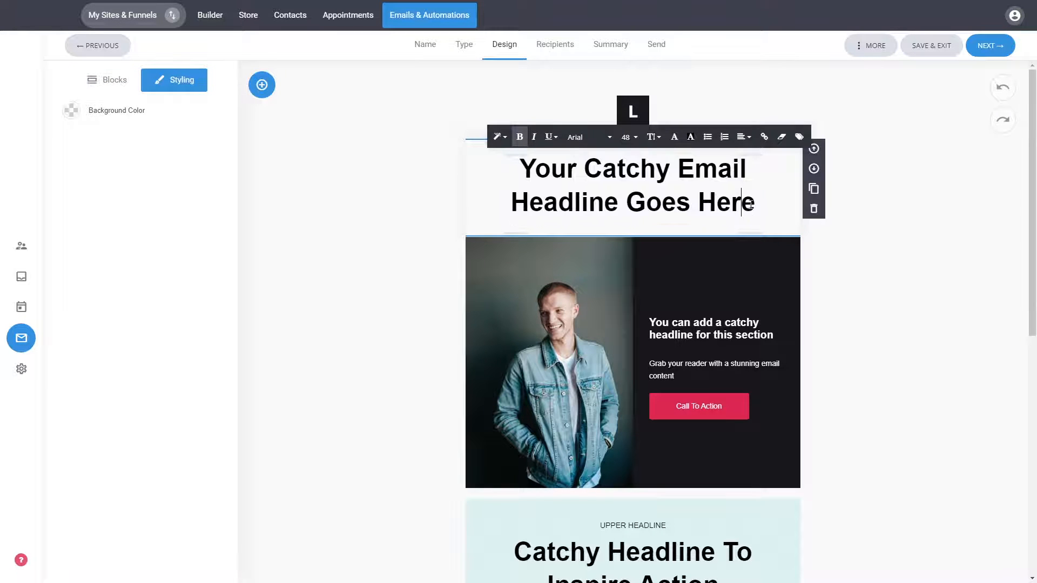
{"action": "left_click", "coordinate": [800, 138]}
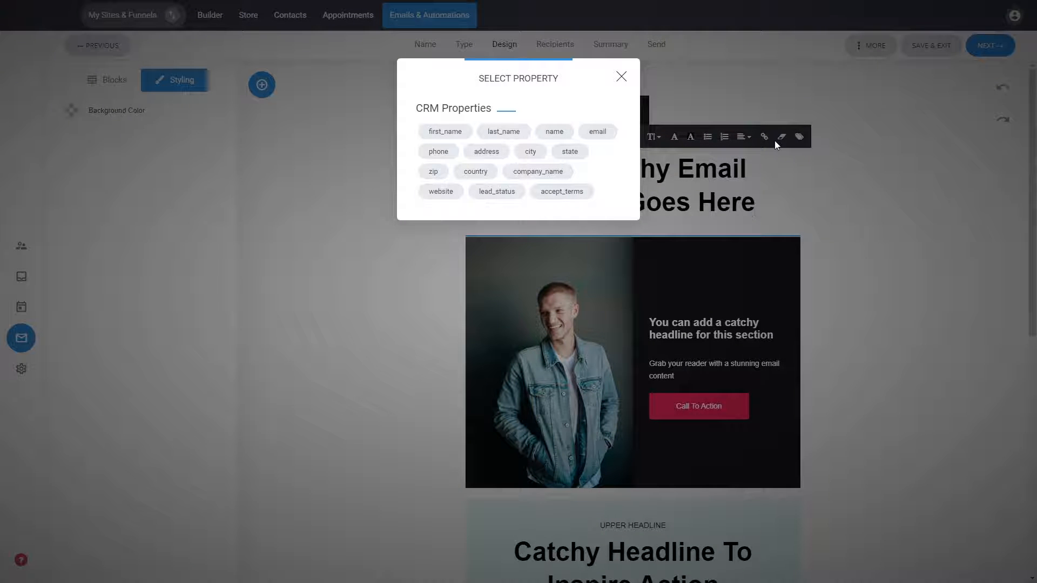
{"action": "left_click", "coordinate": [460, 138]}
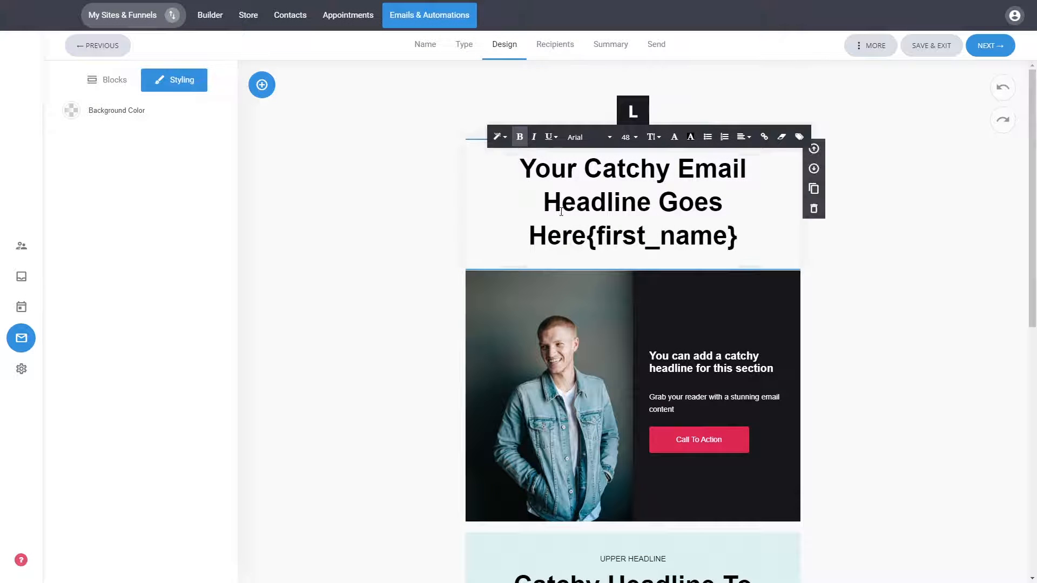
{"action": "left_click", "coordinate": [586, 237]}
{"action": "key", "text": "Return"}
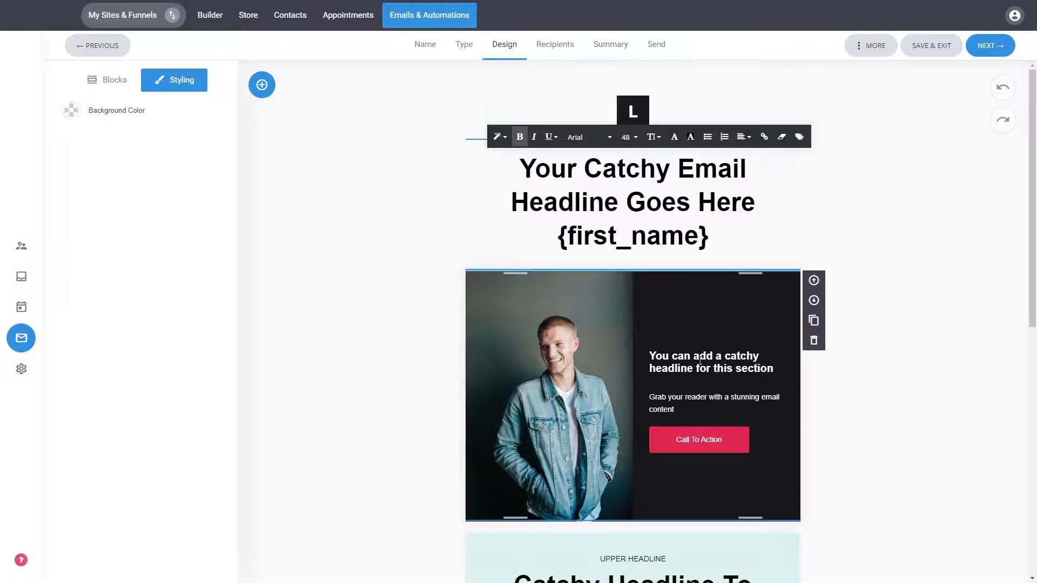
{"action": "left_click", "coordinate": [896, 393]}
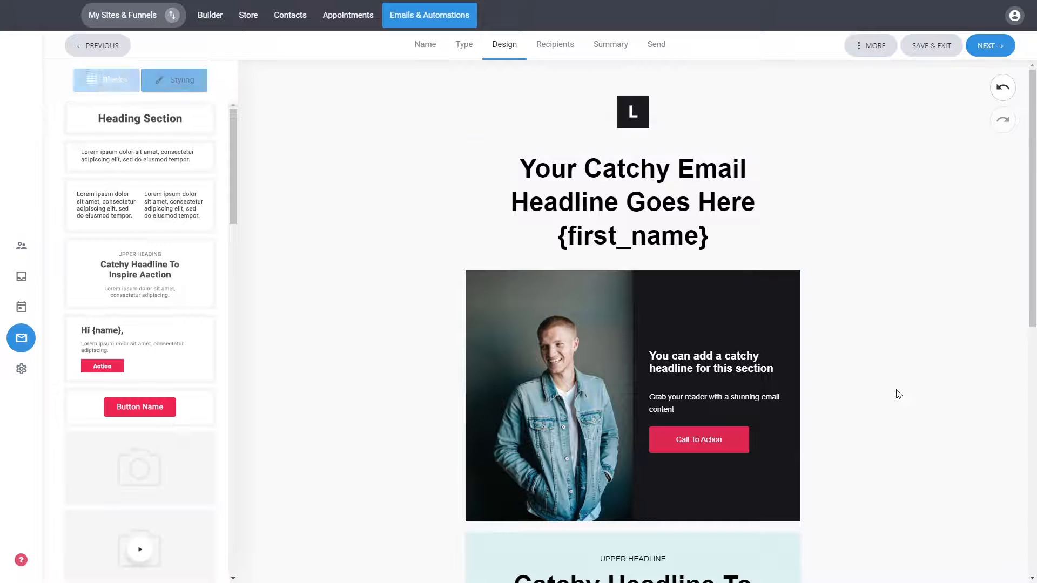
Step: Set the Call To Action button's background in the photo section to blue, hex 2755DE
{"action": "left_click", "coordinate": [593, 314]}
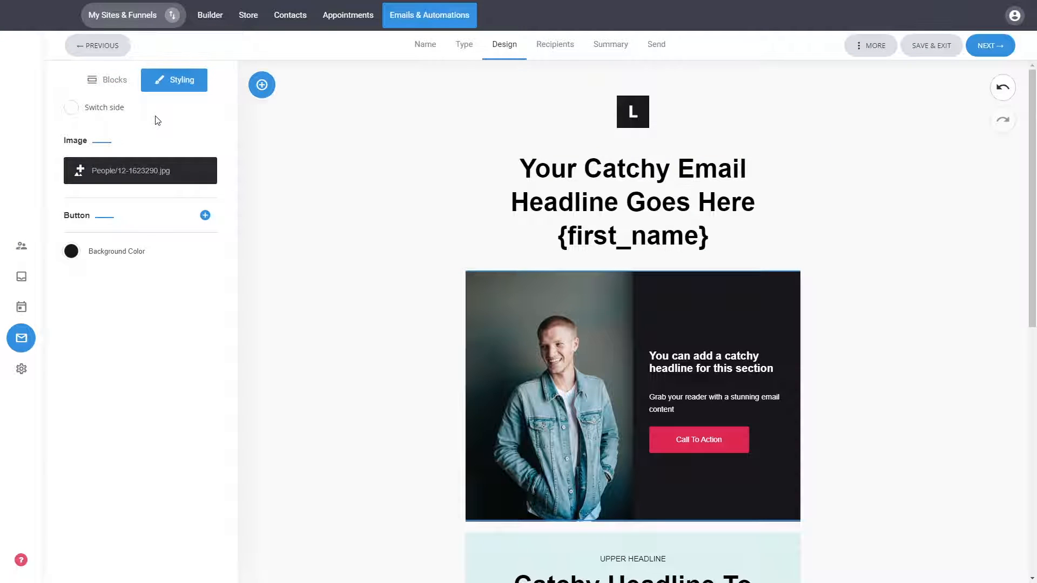
{"action": "left_click", "coordinate": [204, 215]}
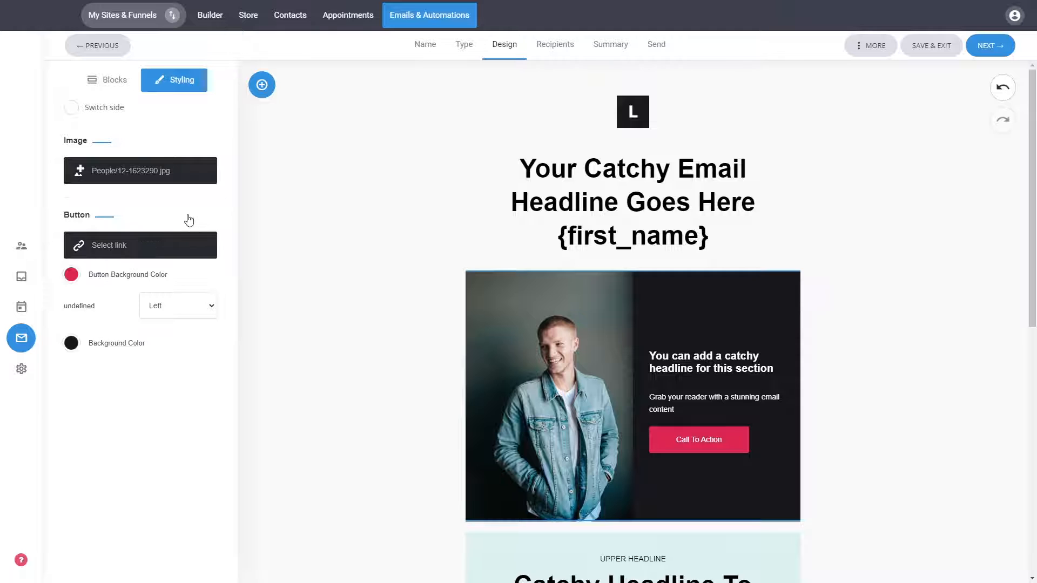
{"action": "left_click", "coordinate": [71, 276]}
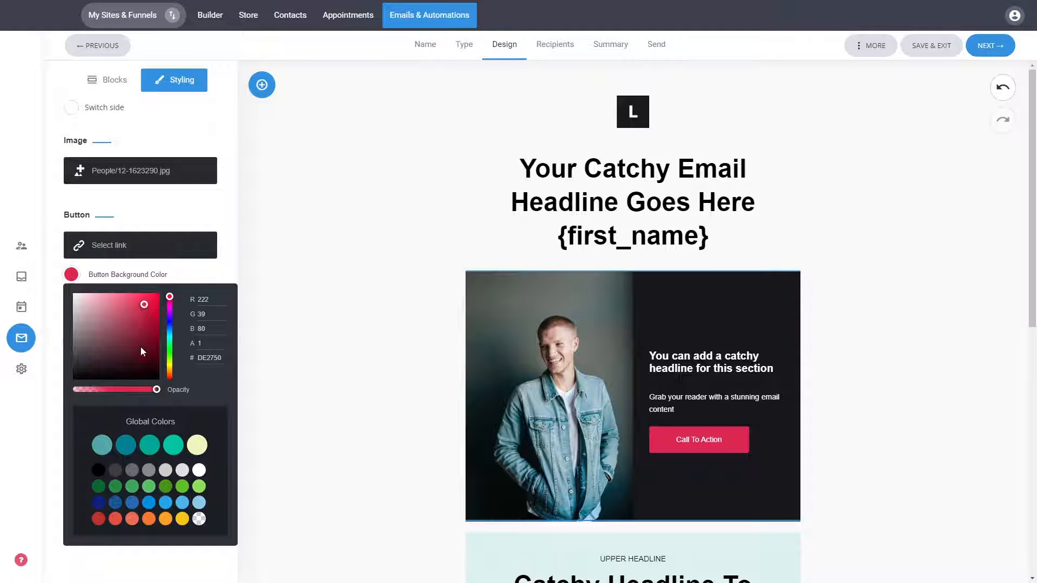
{"action": "left_click", "coordinate": [169, 326]}
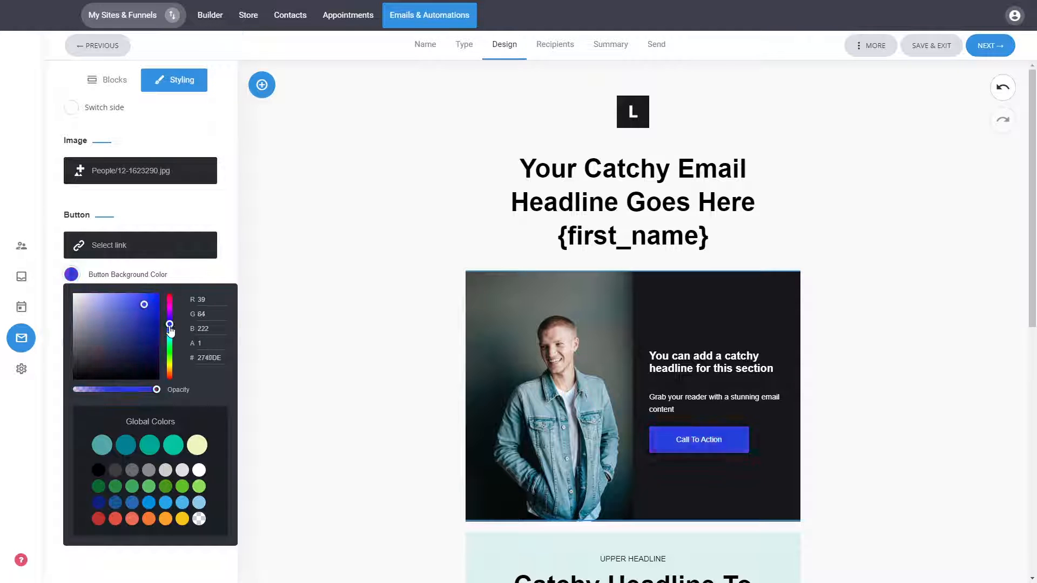
{"action": "left_click", "coordinate": [198, 220]}
Step: Change the photo section's background color to a muted grayish purple
{"action": "left_click", "coordinate": [74, 253]}
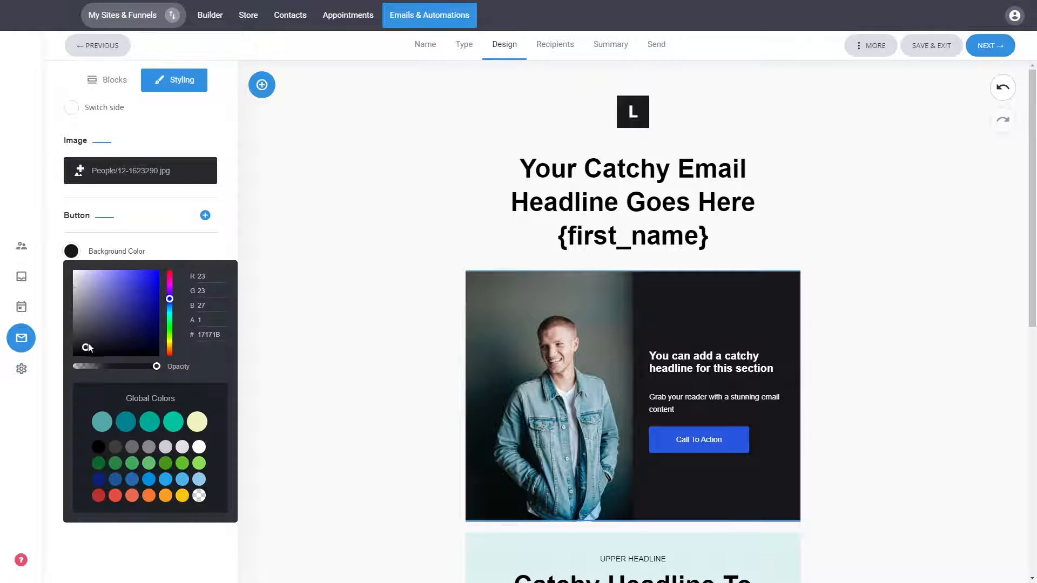
{"action": "left_click", "coordinate": [91, 305]}
{"action": "left_click_drag", "start_coordinate": [93, 306], "coordinate": [91, 297]}
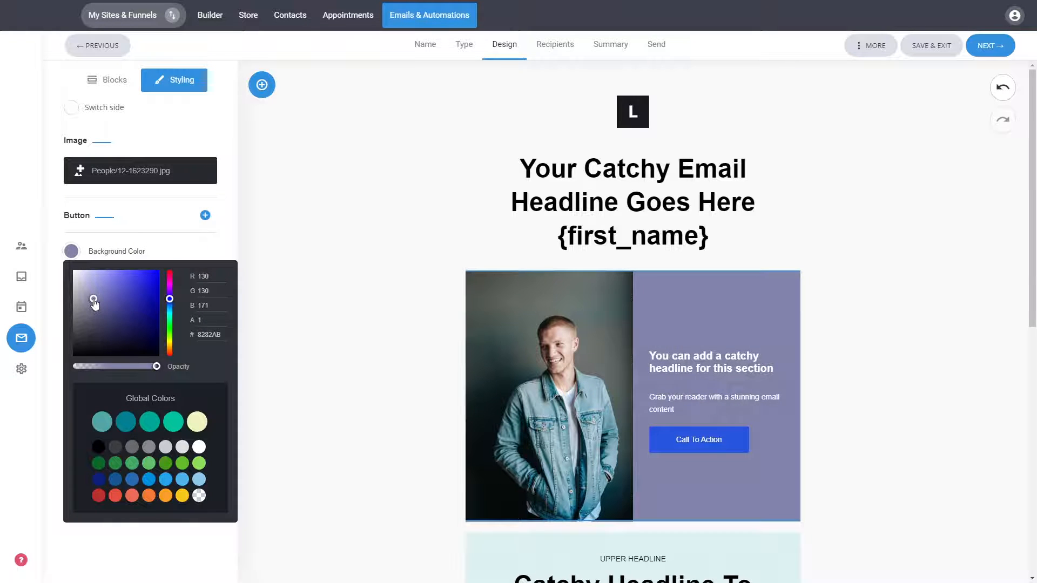
{"action": "left_click", "coordinate": [236, 222]}
{"action": "left_click", "coordinate": [206, 215]}
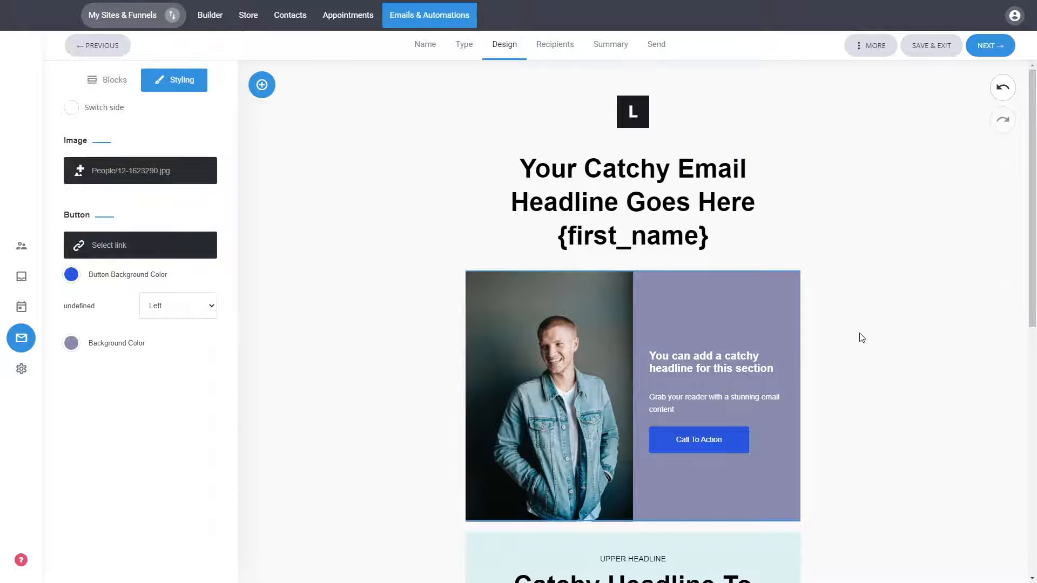
{"action": "mouse_move", "coordinate": [743, 391]}
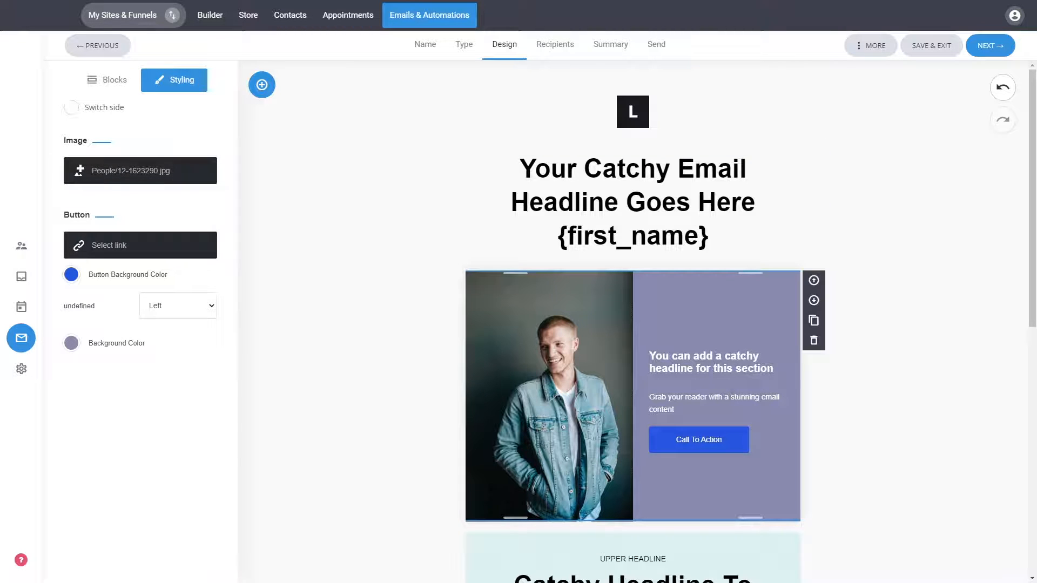
{"action": "left_click_drag", "start_coordinate": [772, 369], "coordinate": [649, 357]}
{"action": "left_click", "coordinate": [649, 357]}
{"action": "left_click", "coordinate": [906, 349]}
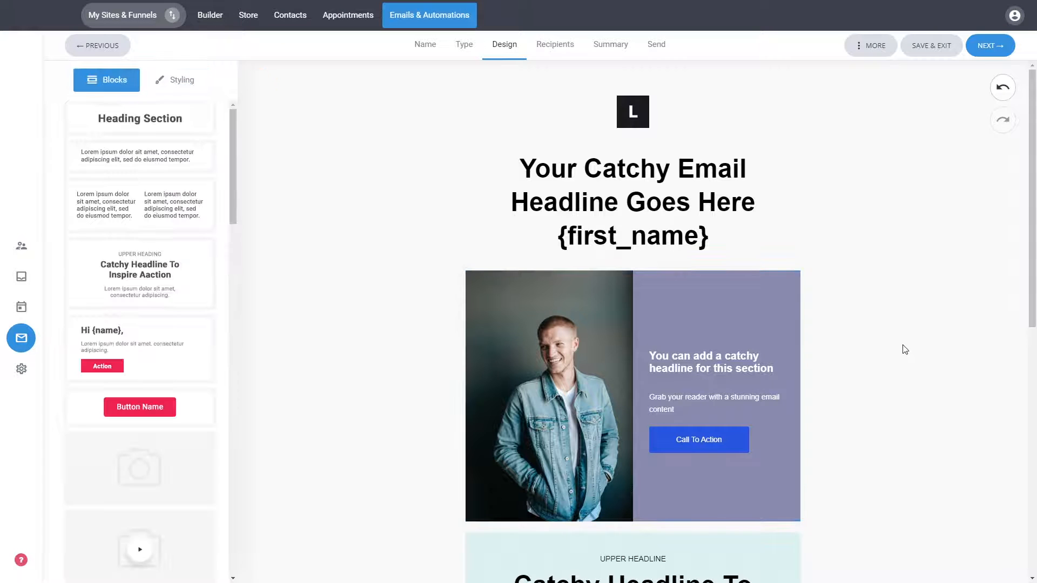
Step: Insert a button block between the light teal and the beige "Catchy Headline To Inspire Action" sections
{"action": "scroll", "coordinate": [904, 345], "scroll_direction": "down", "scroll_amount": 5}
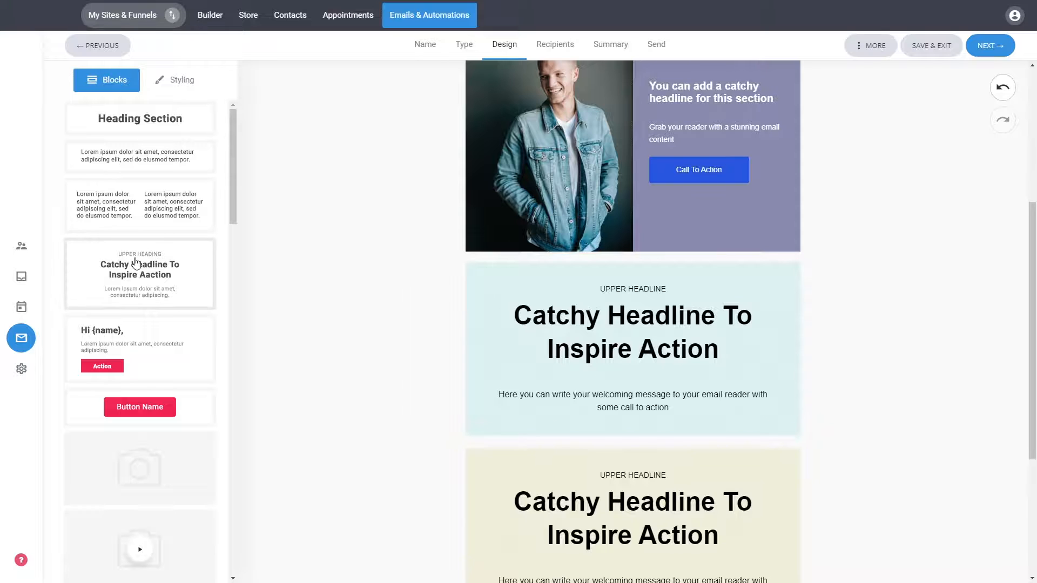
{"action": "scroll", "coordinate": [135, 266], "scroll_direction": "down", "scroll_amount": 5}
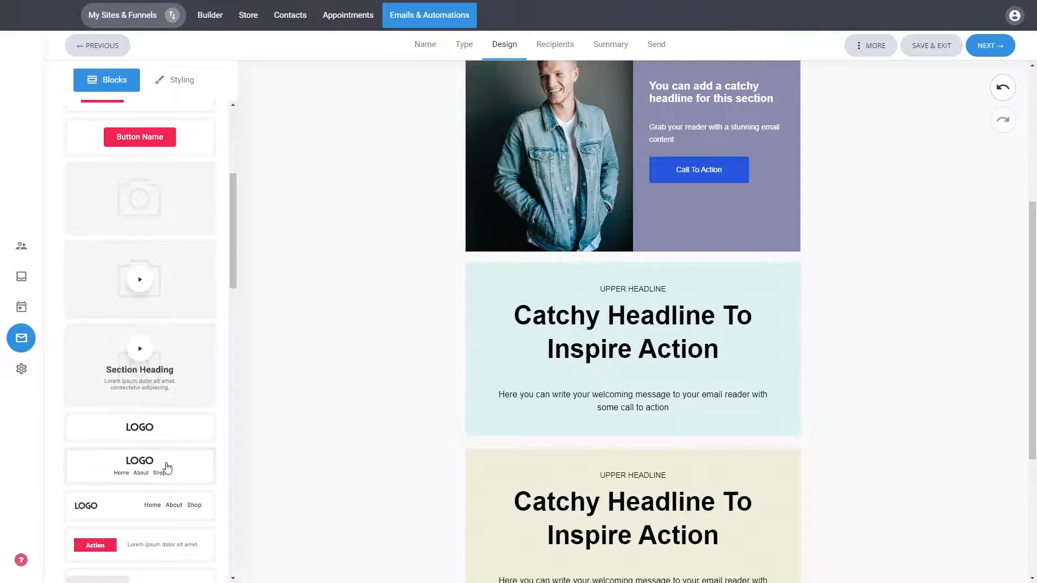
{"action": "scroll", "coordinate": [165, 428], "scroll_direction": "up", "scroll_amount": 2}
{"action": "scroll", "coordinate": [165, 428], "scroll_direction": "up", "scroll_amount": 3}
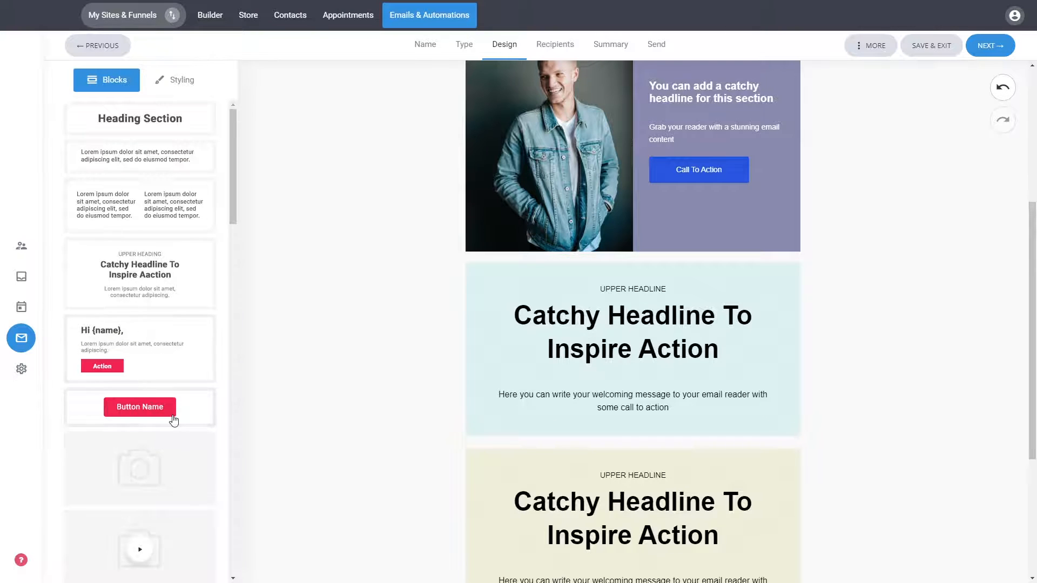
{"action": "left_click_drag", "start_coordinate": [167, 408], "coordinate": [675, 438]}
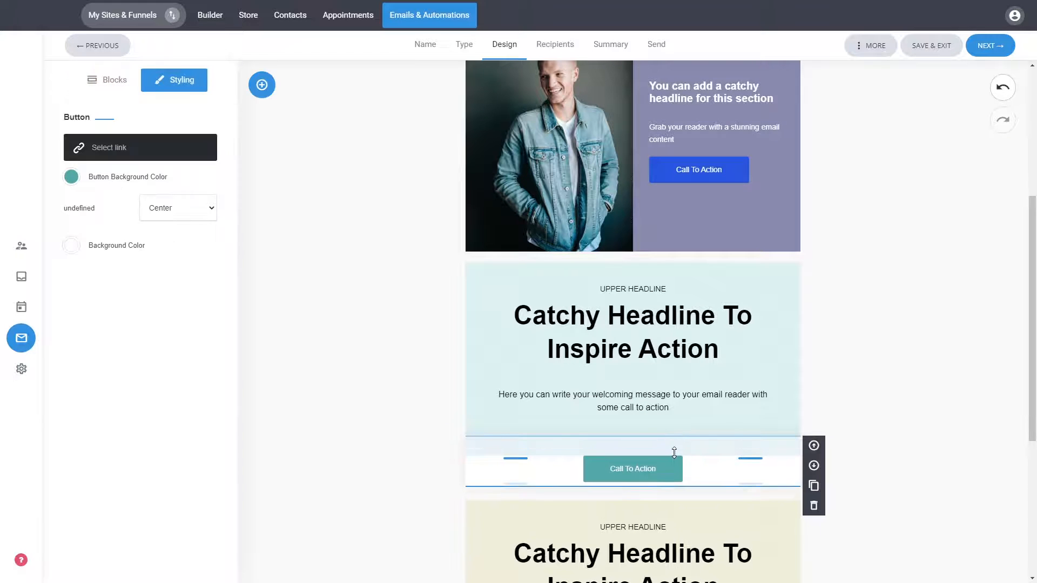
Step: Tighten the spacing above and below the button in the new Call To Action block
{"action": "left_click_drag", "start_coordinate": [671, 449], "coordinate": [692, 444]}
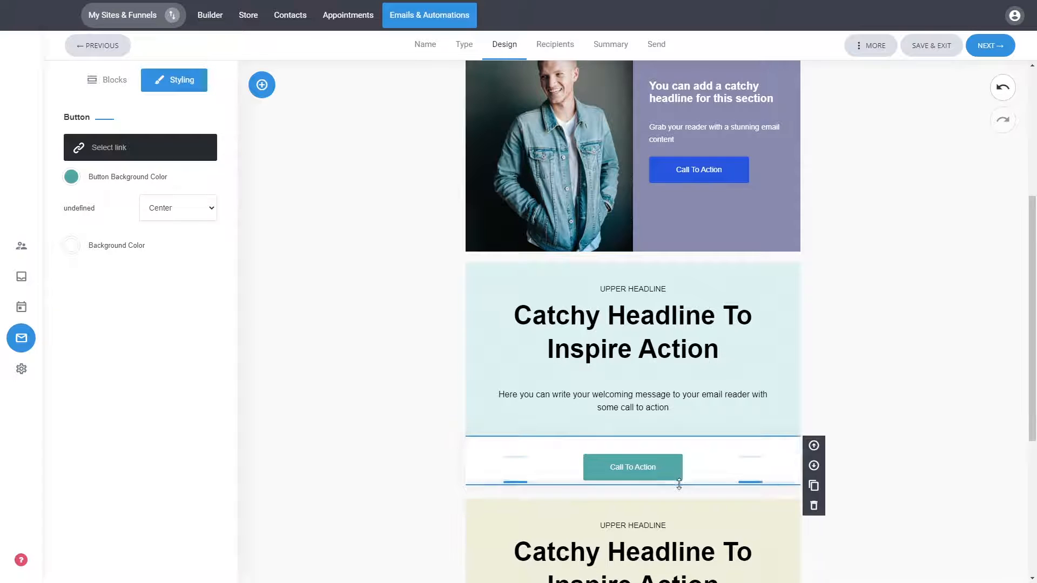
{"action": "left_click_drag", "start_coordinate": [679, 485], "coordinate": [685, 475]}
{"action": "left_click", "coordinate": [689, 489]}
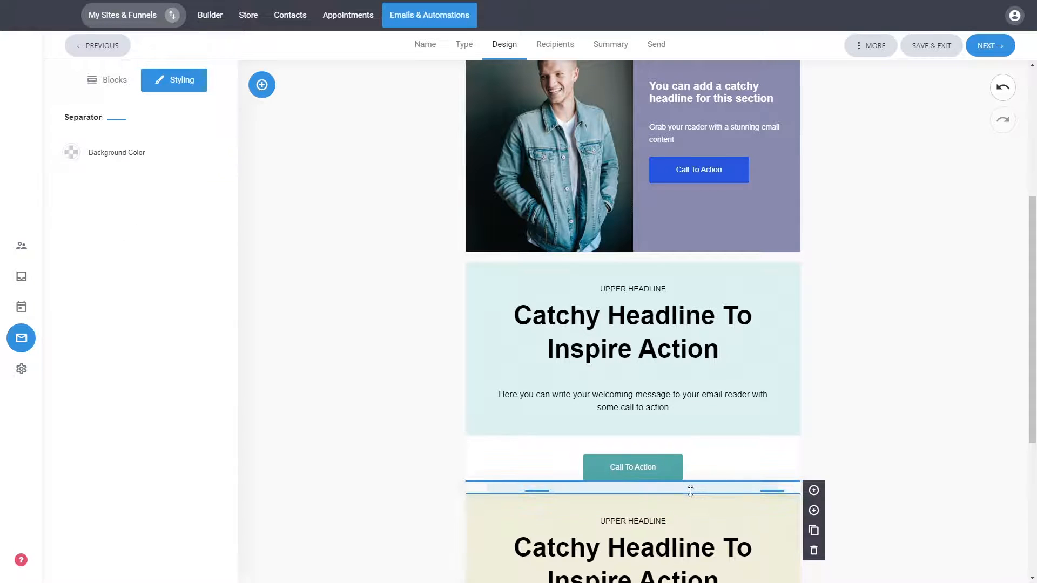
{"action": "left_click", "coordinate": [912, 505]}
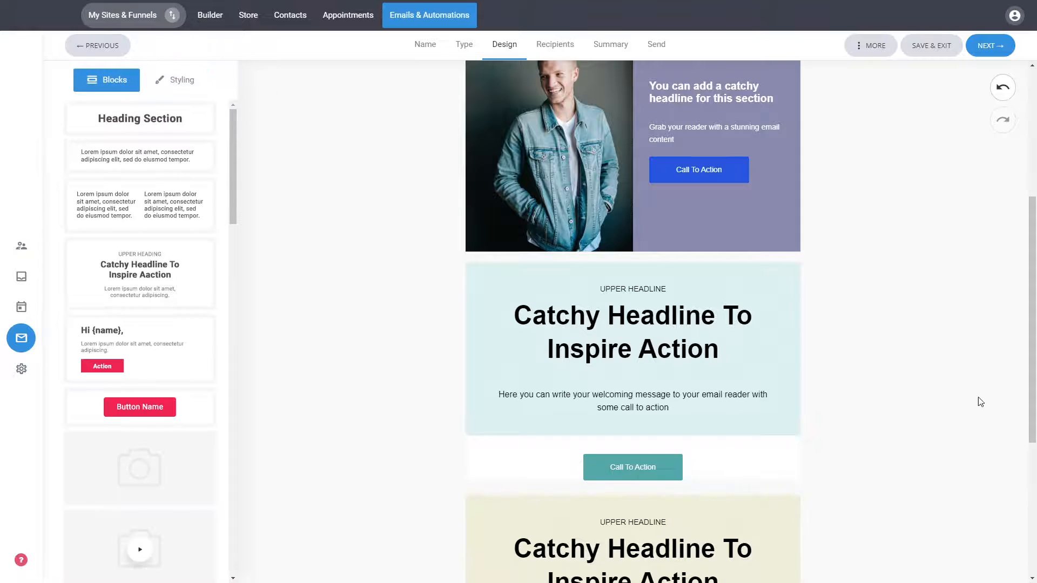
Step: Preview the email in the tablet and mobile layouts, look through the mobile version, and return to the editor
{"action": "scroll", "coordinate": [856, 343], "scroll_direction": "down", "scroll_amount": 5}
{"action": "scroll", "coordinate": [901, 359], "scroll_direction": "up", "scroll_amount": 6}
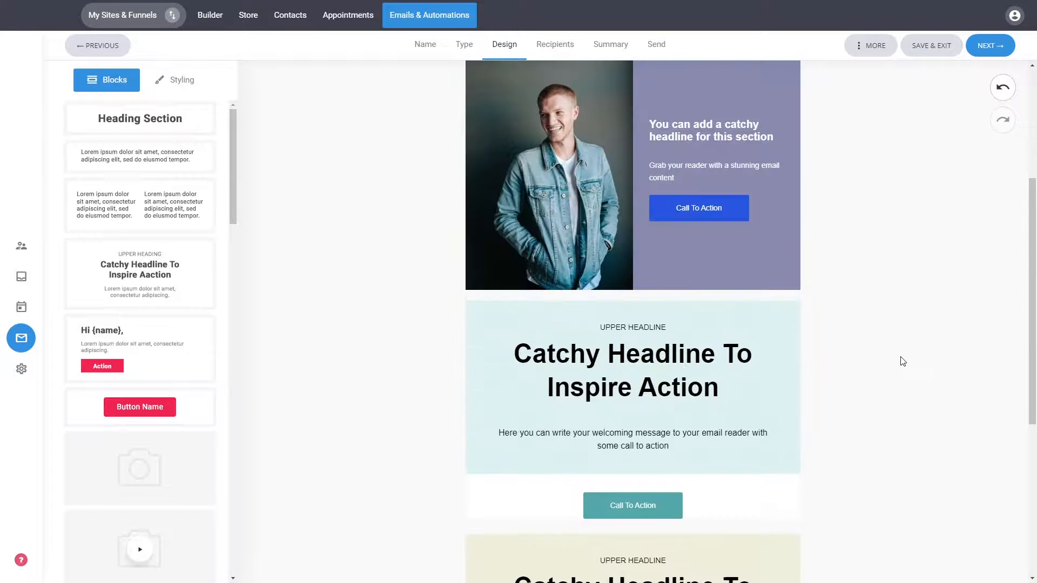
{"action": "scroll", "coordinate": [901, 357], "scroll_direction": "up", "scroll_amount": 3}
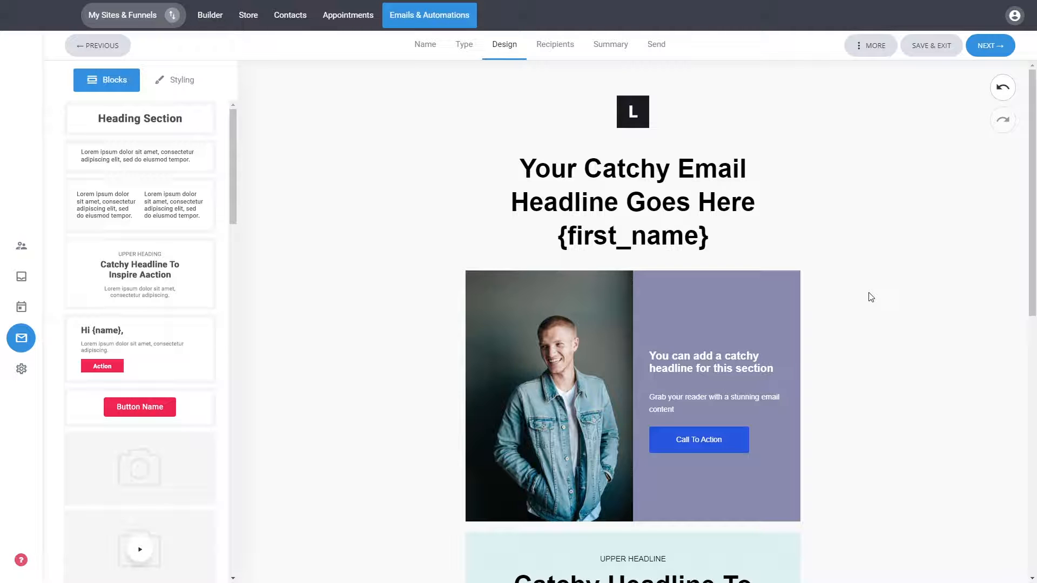
{"action": "left_click", "coordinate": [869, 47]}
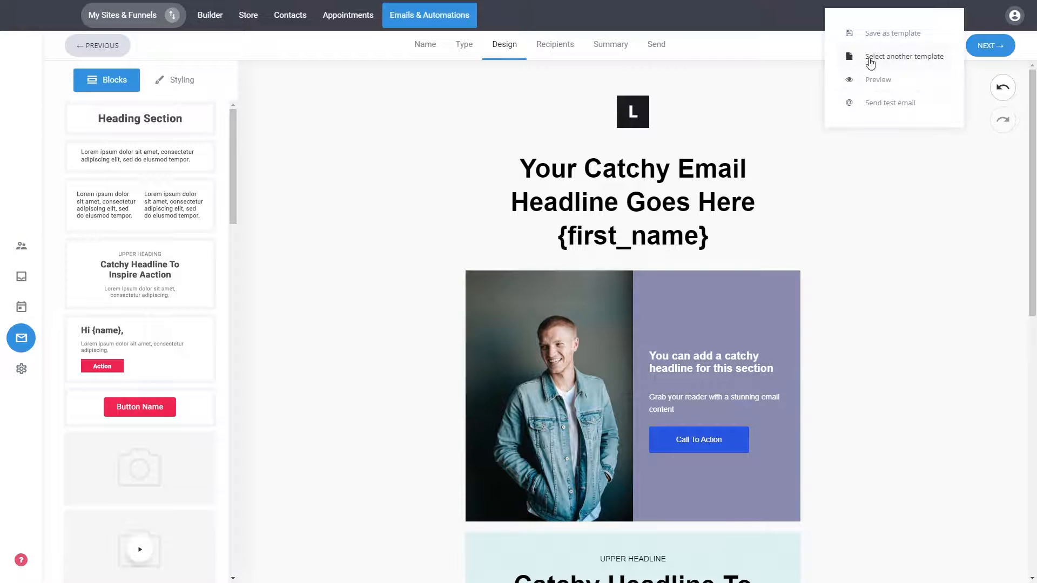
{"action": "left_click", "coordinate": [882, 83]}
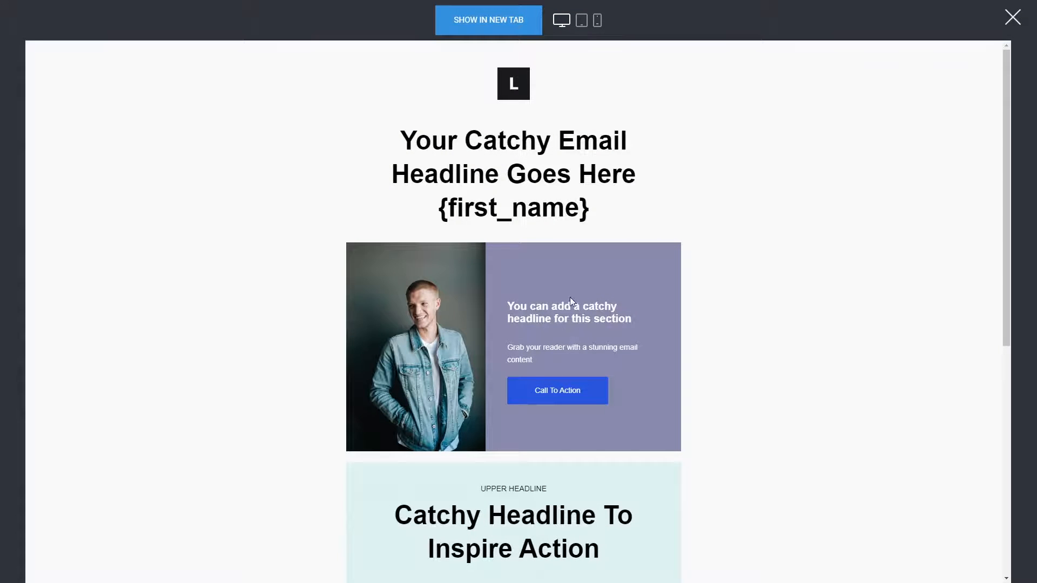
{"action": "left_click", "coordinate": [585, 23]}
{"action": "left_click", "coordinate": [597, 26]}
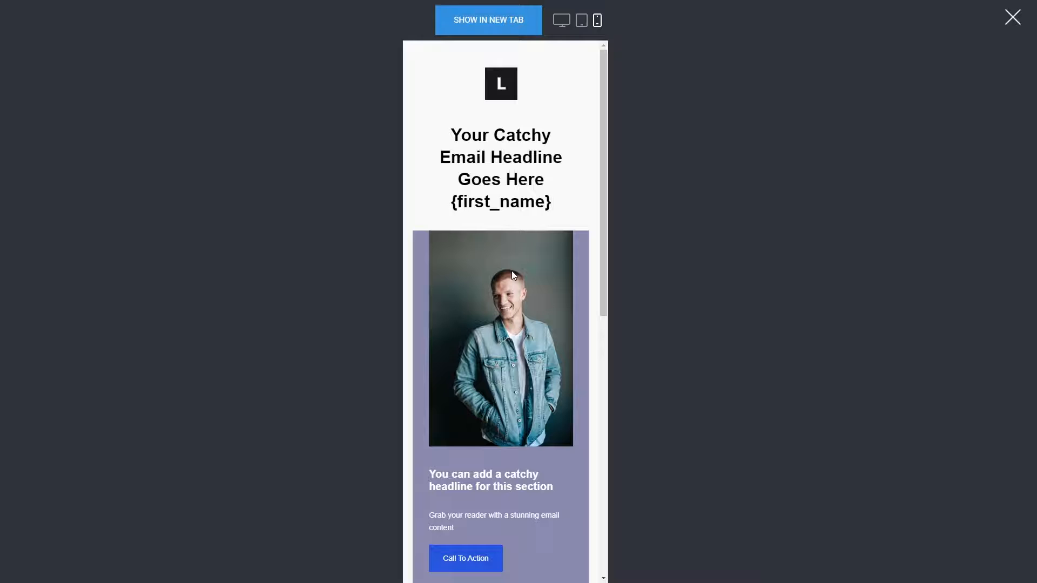
{"action": "scroll", "coordinate": [512, 272], "scroll_direction": "down", "scroll_amount": 5}
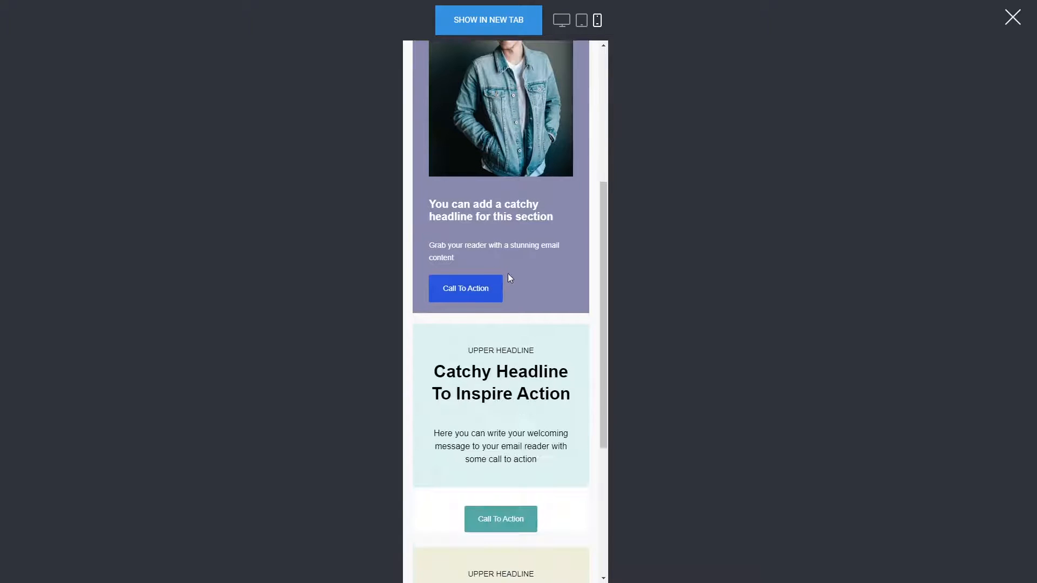
{"action": "scroll", "coordinate": [512, 274], "scroll_direction": "up", "scroll_amount": 5}
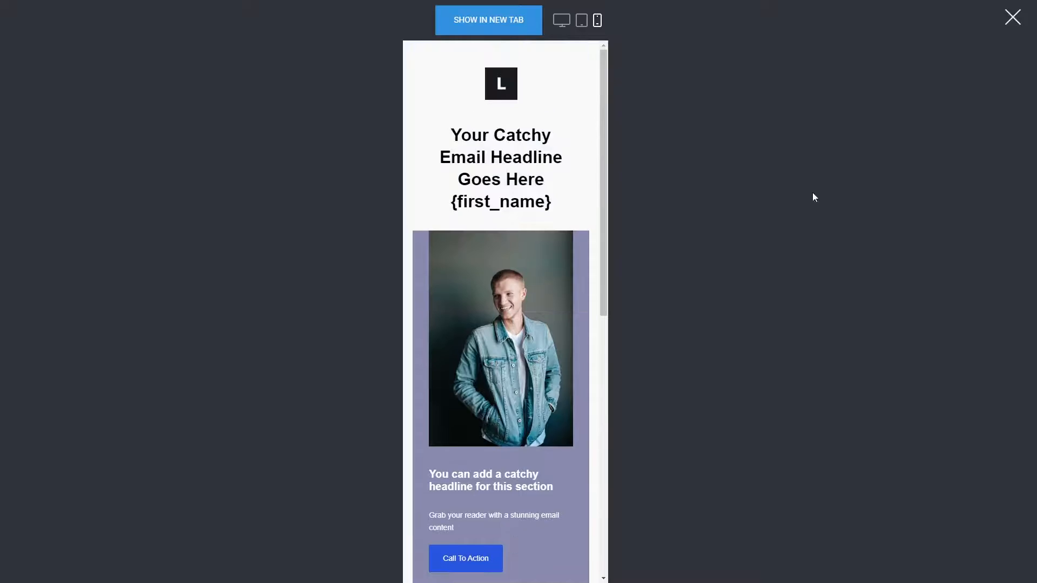
{"action": "left_click", "coordinate": [1012, 17]}
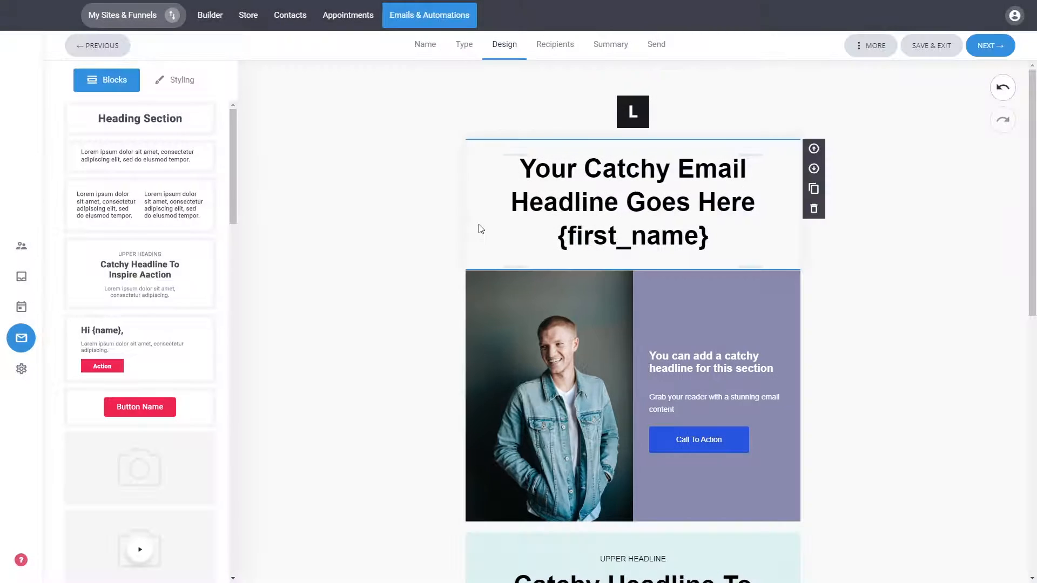
{"action": "left_click", "coordinate": [869, 49]}
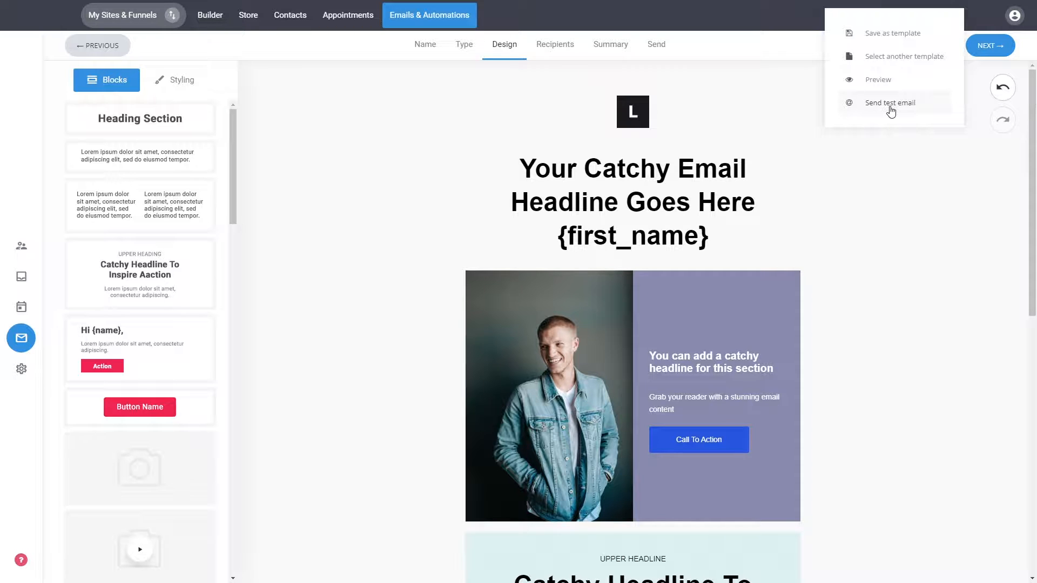
{"action": "left_click", "coordinate": [875, 235]}
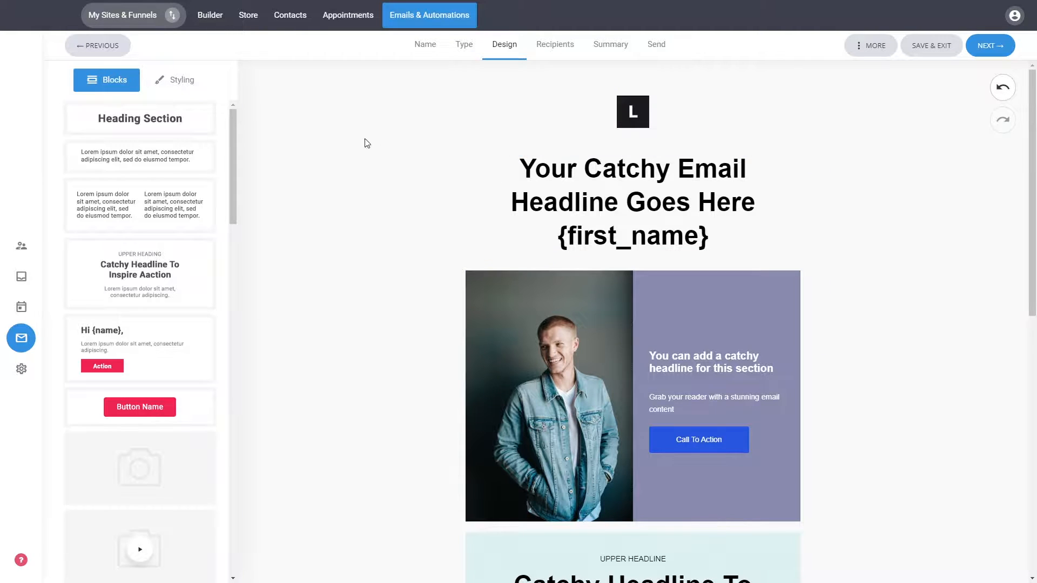
Step: Set the email's global background color to light aqua, hex D5F5F5, and its global width to 630px
{"action": "left_click", "coordinate": [175, 86]}
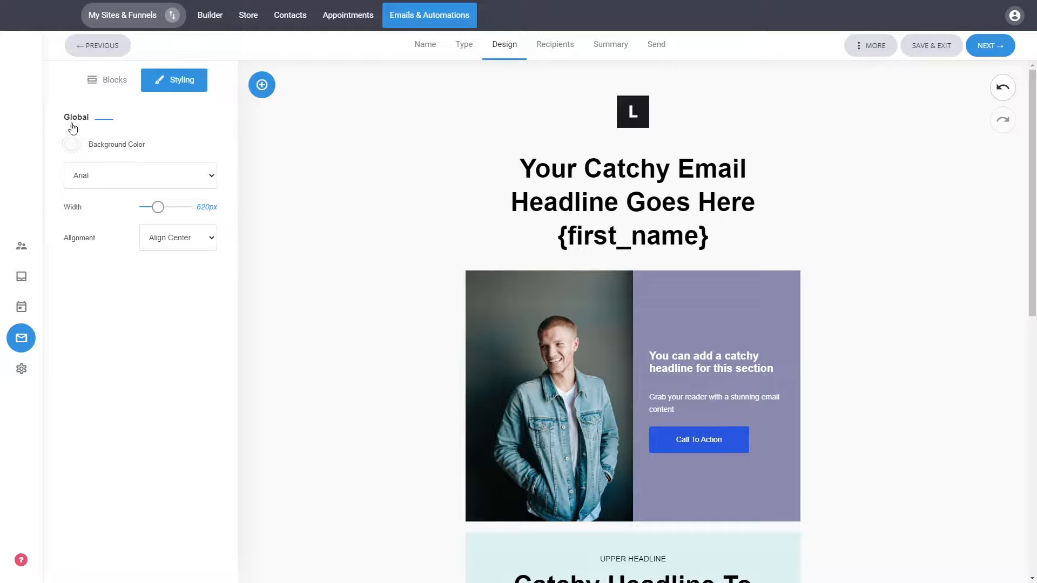
{"action": "left_click", "coordinate": [72, 144]}
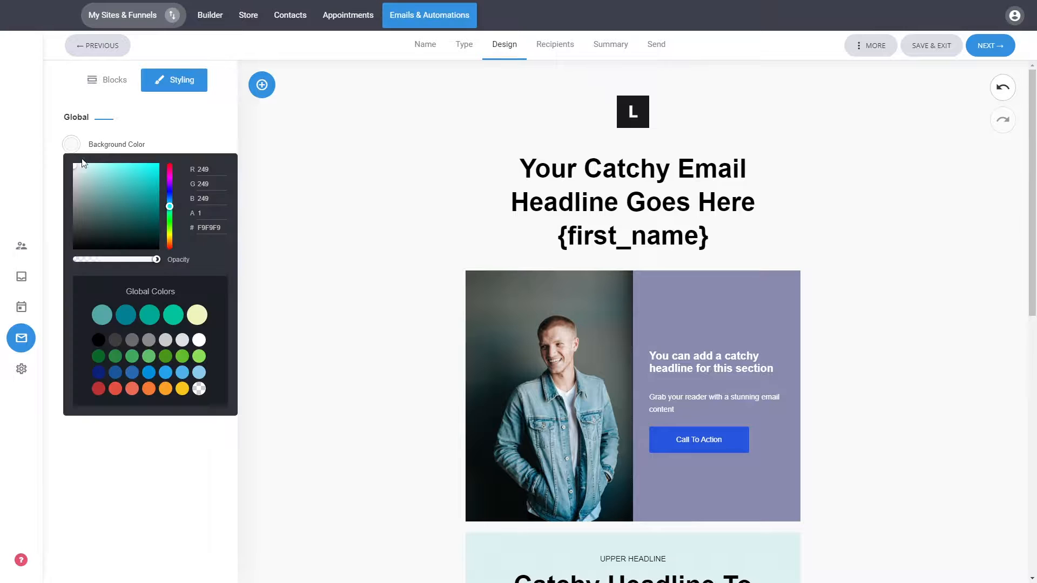
{"action": "left_click", "coordinate": [85, 171]}
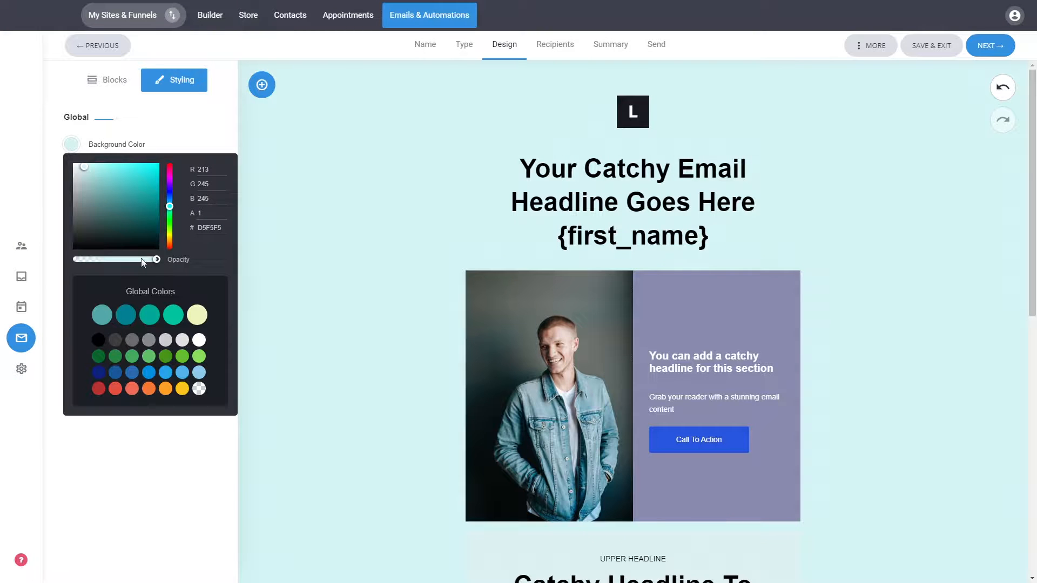
{"action": "left_click", "coordinate": [244, 185]}
{"action": "mouse_move", "coordinate": [158, 208]}
{"action": "left_mouse_down"}
{"action": "mouse_move", "coordinate": [173, 209]}
{"action": "mouse_move", "coordinate": [158, 209]}
{"action": "left_mouse_up"}
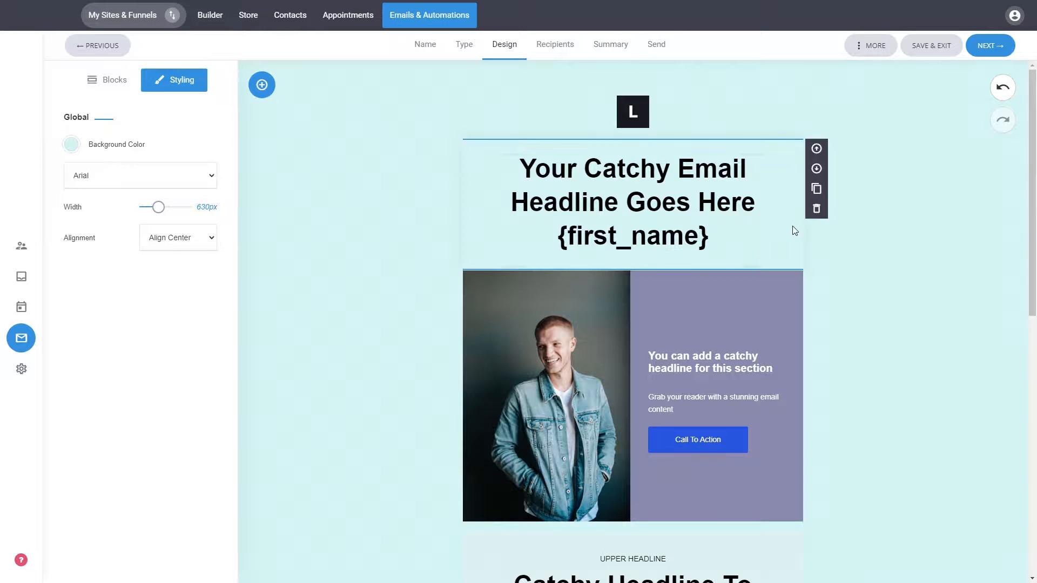
Step: Finish the design, select Default list as the campaign's audience, and continue to the campaign settings
{"action": "left_click", "coordinate": [986, 49]}
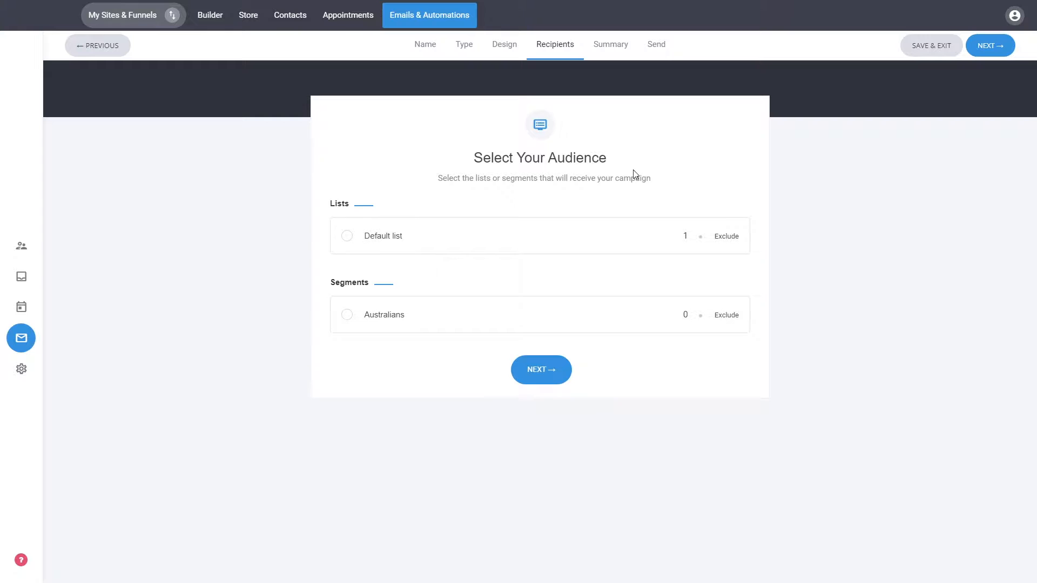
{"action": "left_click", "coordinate": [383, 239]}
{"action": "left_click", "coordinate": [547, 371]}
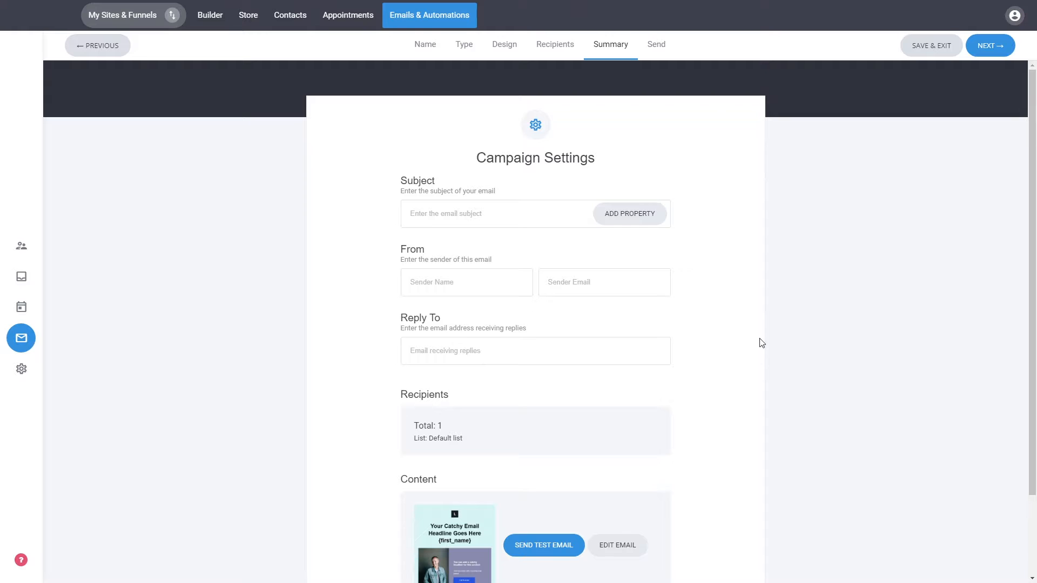
{"action": "scroll", "coordinate": [761, 343], "scroll_direction": "down", "scroll_amount": 1}
{"action": "scroll", "coordinate": [762, 343], "scroll_direction": "down", "scroll_amount": 2}
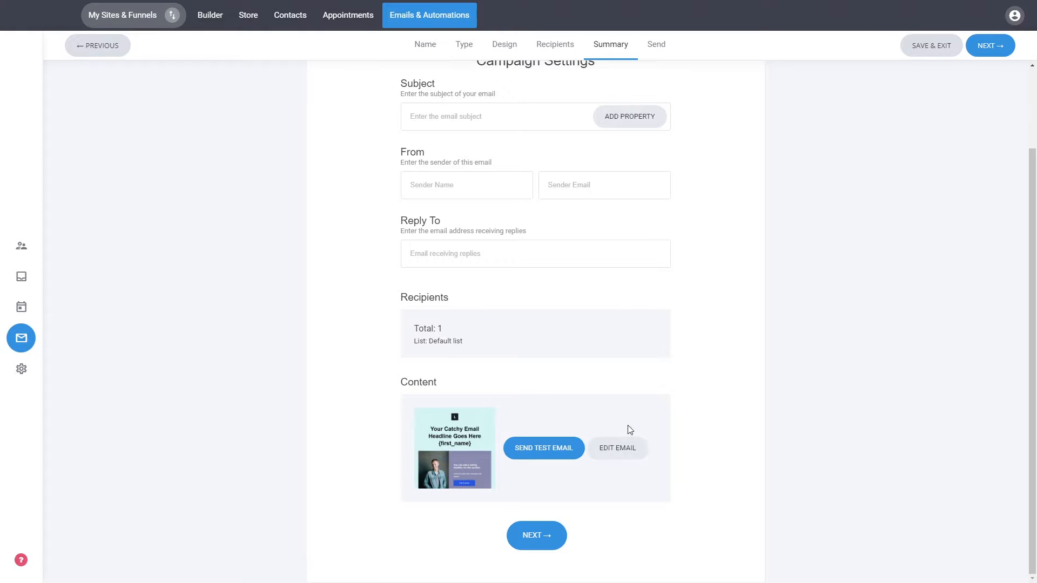
{"action": "scroll", "coordinate": [706, 331], "scroll_direction": "up", "scroll_amount": 2}
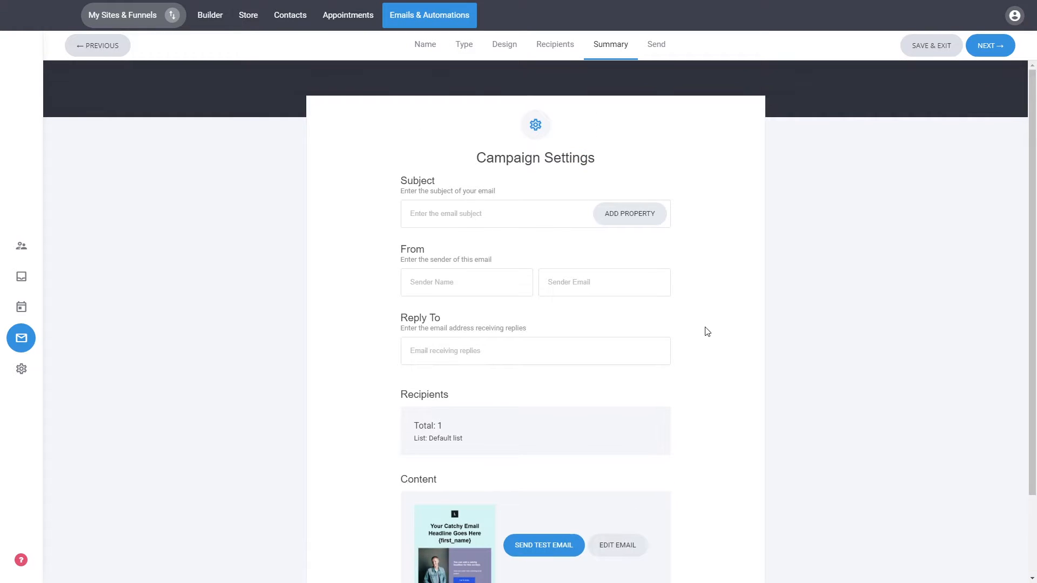